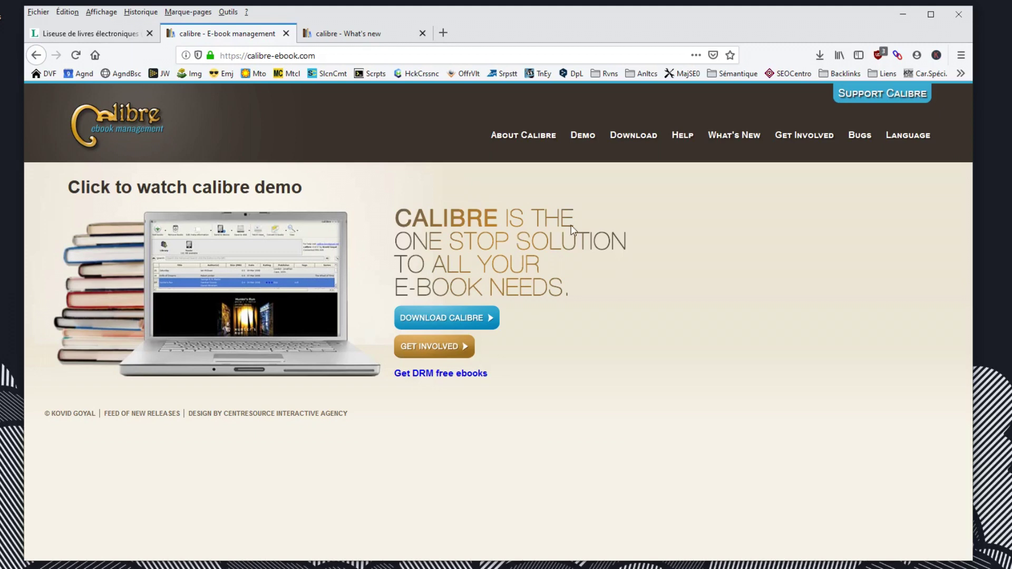
# - Open the Calibre download page, and check the E-book viewer note in the release 4.0 changelog
pyautogui.click(462, 325)
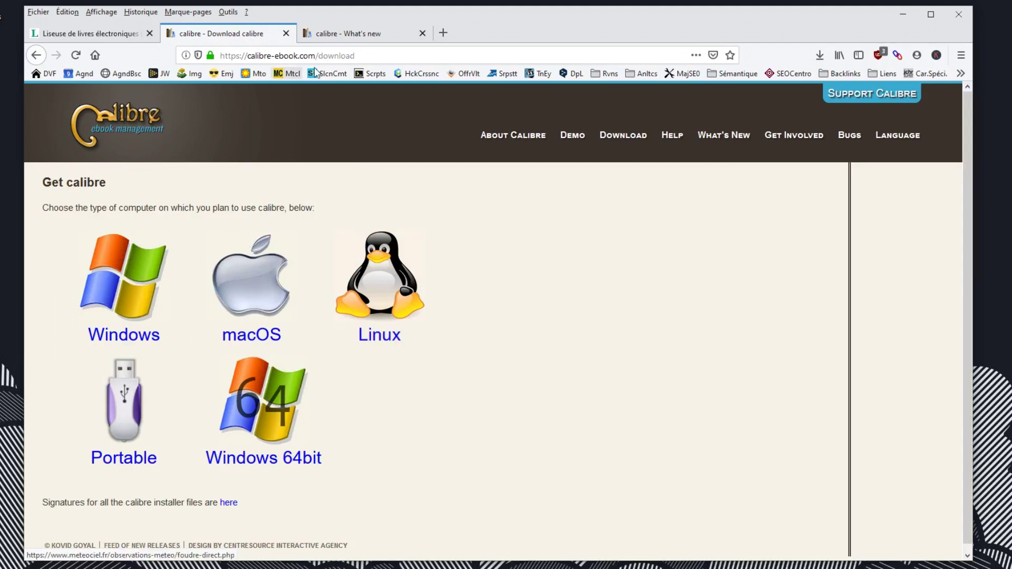
pyautogui.hotkey('ctrl', 'Tab')
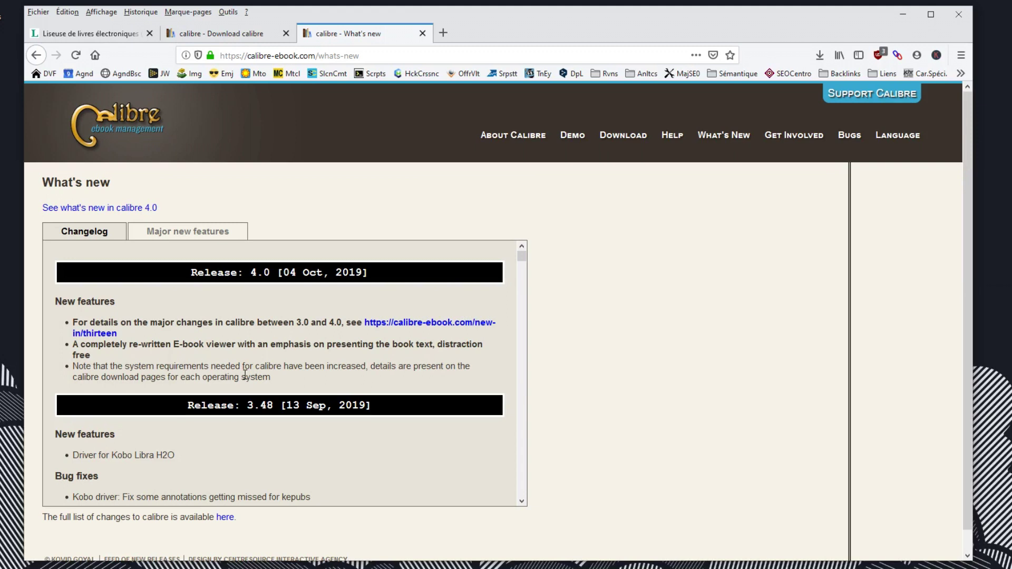
pyautogui.moveTo(174, 344); pyautogui.dragTo(237, 348)
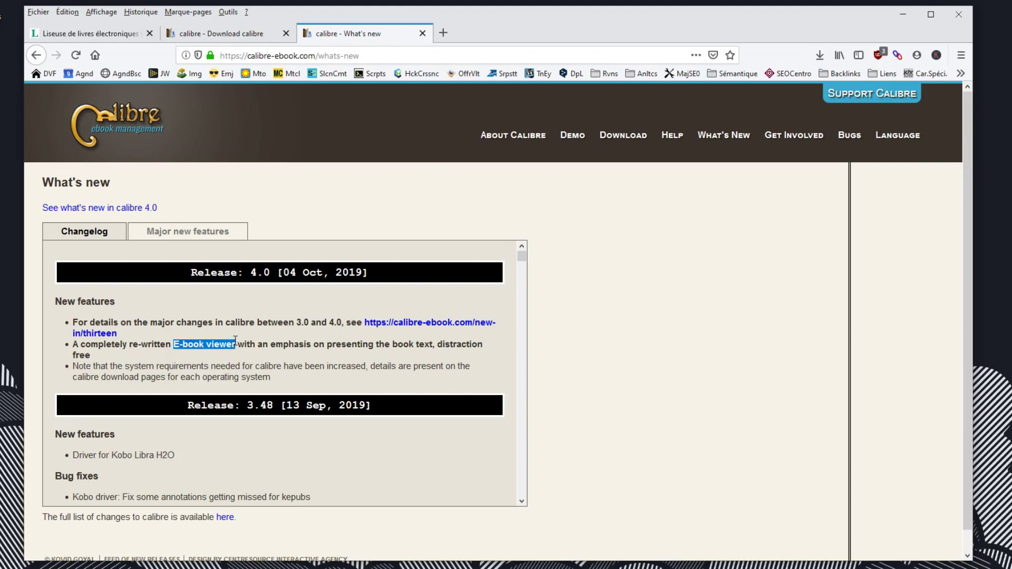
pyautogui.click(294, 383)
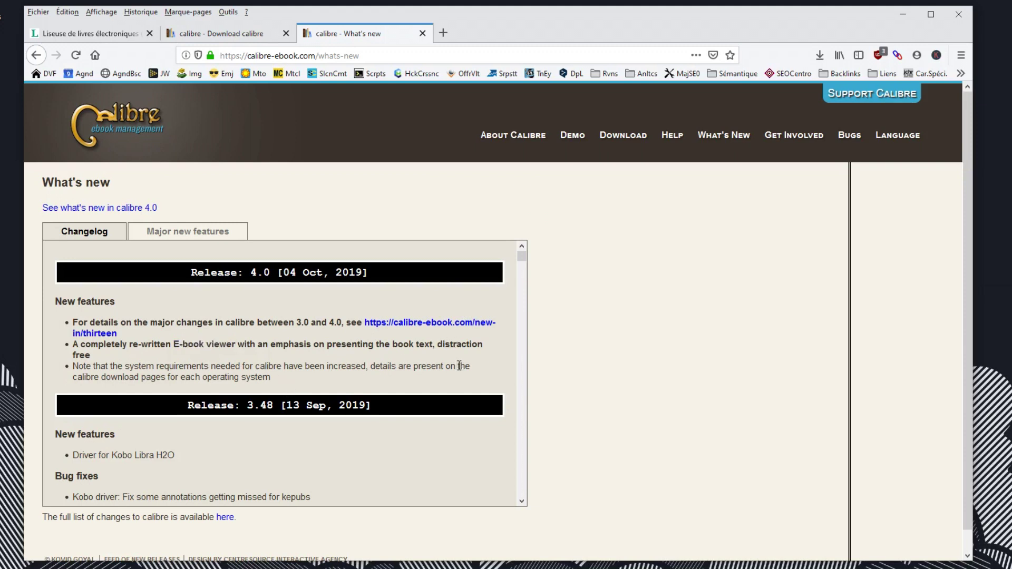
pyautogui.scroll(-2, 421, 416)
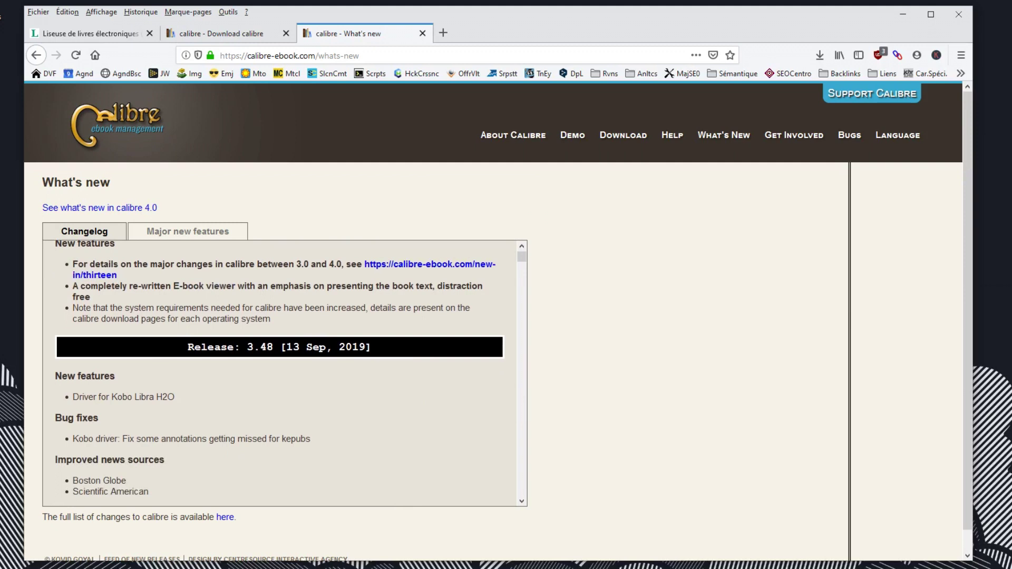
# - Read the release 3.48 notes in the changelog, including the Kobo Libra H2O driver entry
pyautogui.moveTo(285, 347); pyautogui.dragTo(328, 373)
pyautogui.click(307, 393)
pyautogui.doubleClick(93, 440)
pyautogui.moveTo(106, 396); pyautogui.dragTo(179, 396)
pyautogui.click(275, 419)
pyautogui.scroll(2, 378, 422)
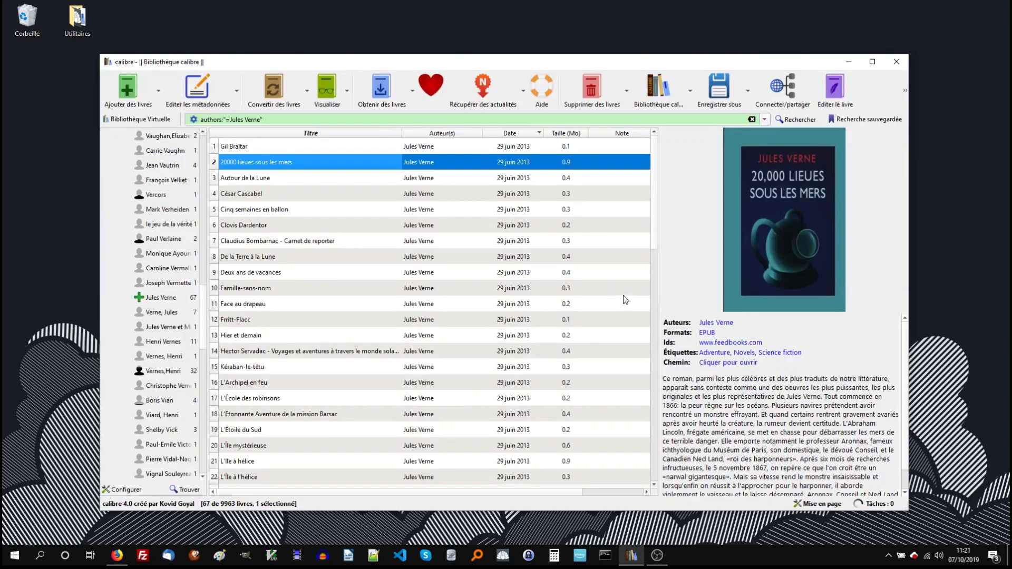
# - In the Calibre library, browse the covers and details of the books filtered by author Jules Verne
pyautogui.doubleClick(238, 120)
pyautogui.click(247, 120)
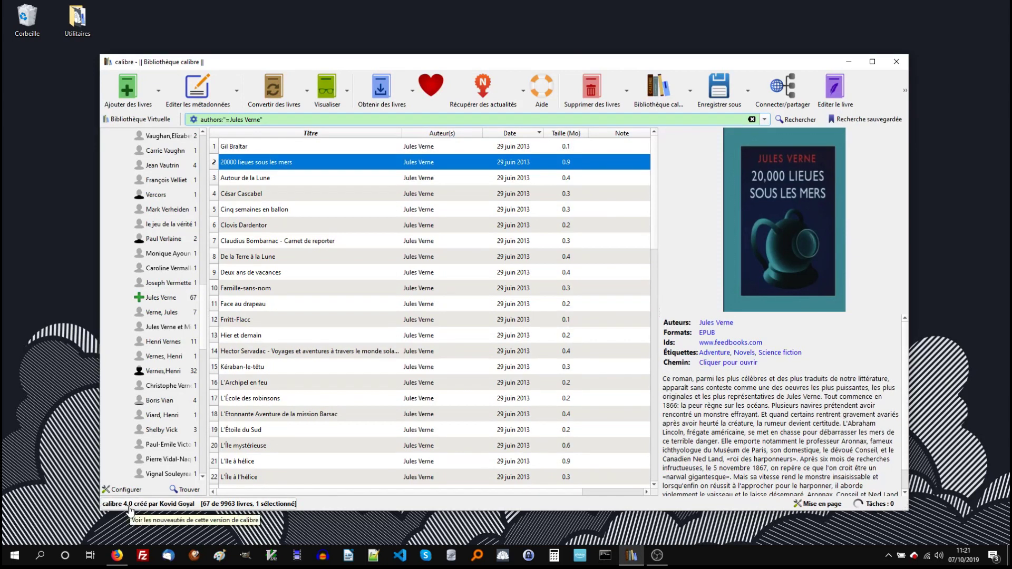
pyautogui.click(347, 184)
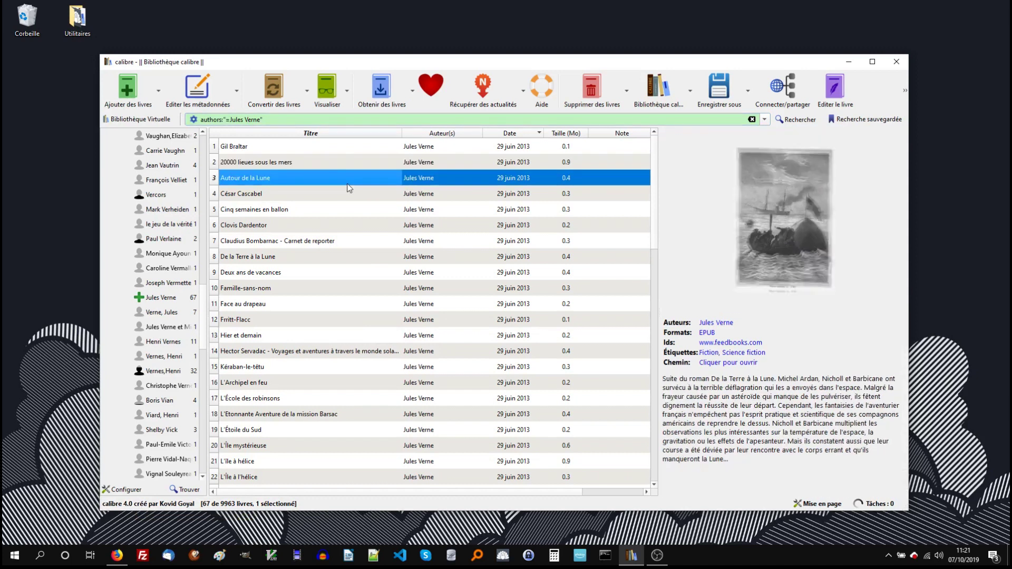
pyautogui.press('Up')
pyautogui.press('Up')
pyautogui.press('Down')
pyautogui.press('Down')
pyautogui.press('Down')
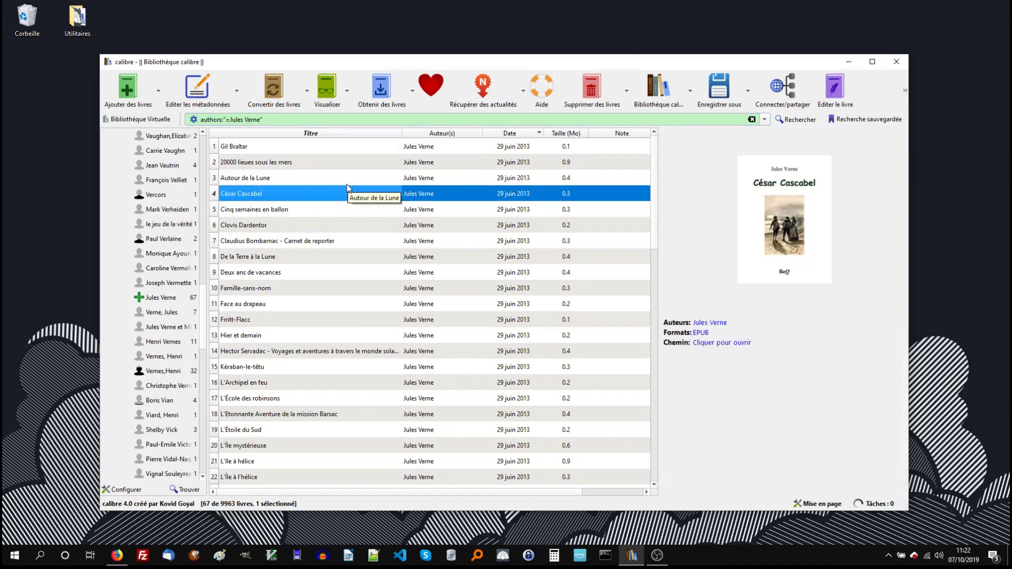
pyautogui.press('Down')
pyautogui.press('Down')
pyautogui.press('Down')
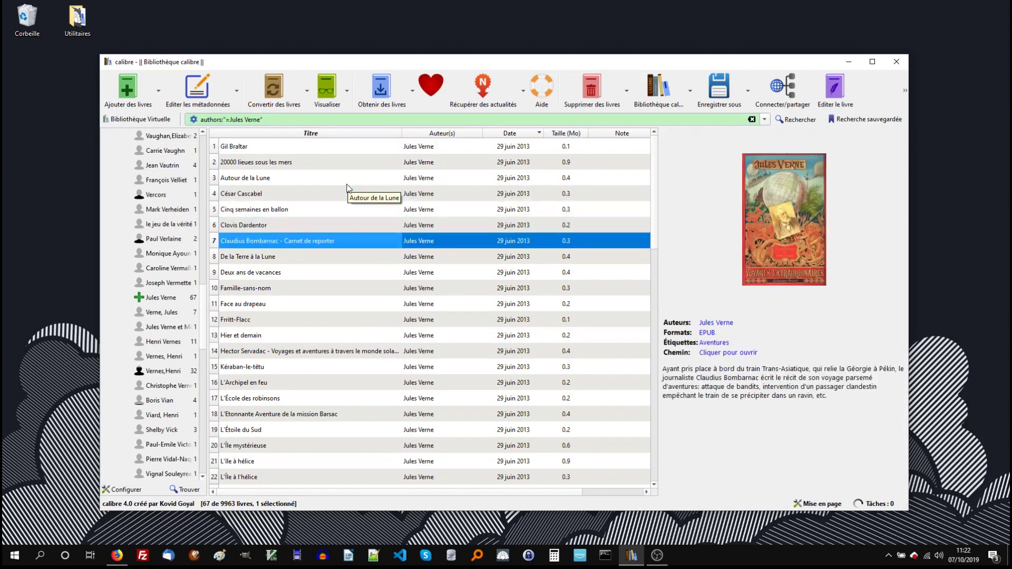
pyautogui.press('Down')
pyautogui.press('Up')
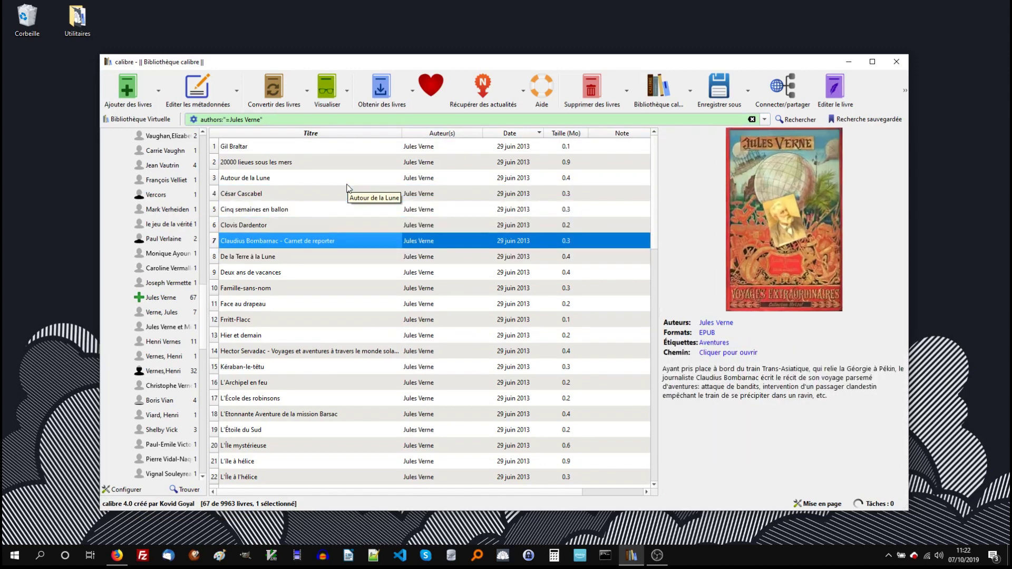
pyautogui.press('Down')
pyautogui.press('Up')
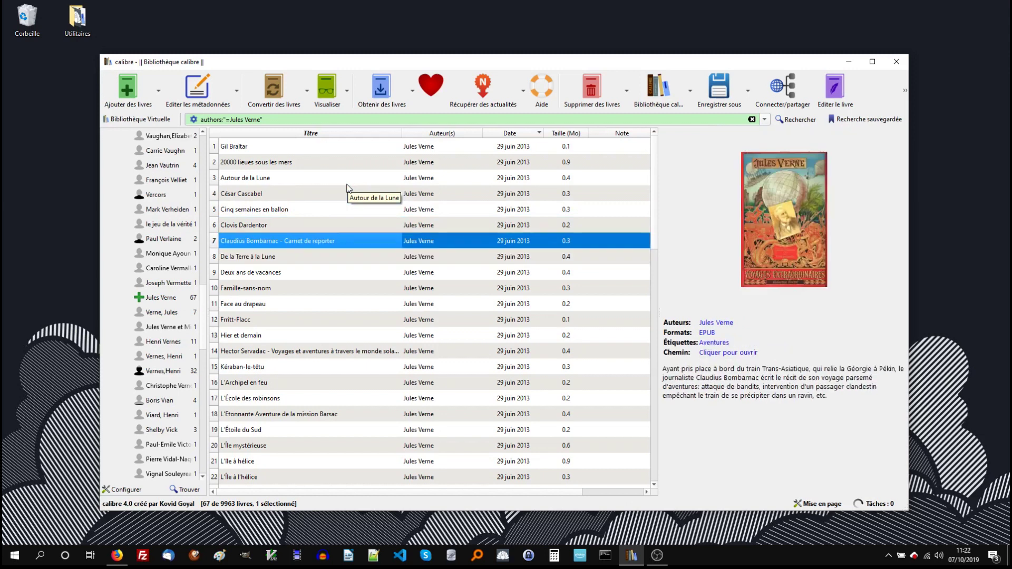
# - Open the metadata editor for De la Terre à la Lune and inspect its date, publication date and publisher
pyautogui.press('Up')
pyautogui.press('Down')
pyautogui.press('Down')
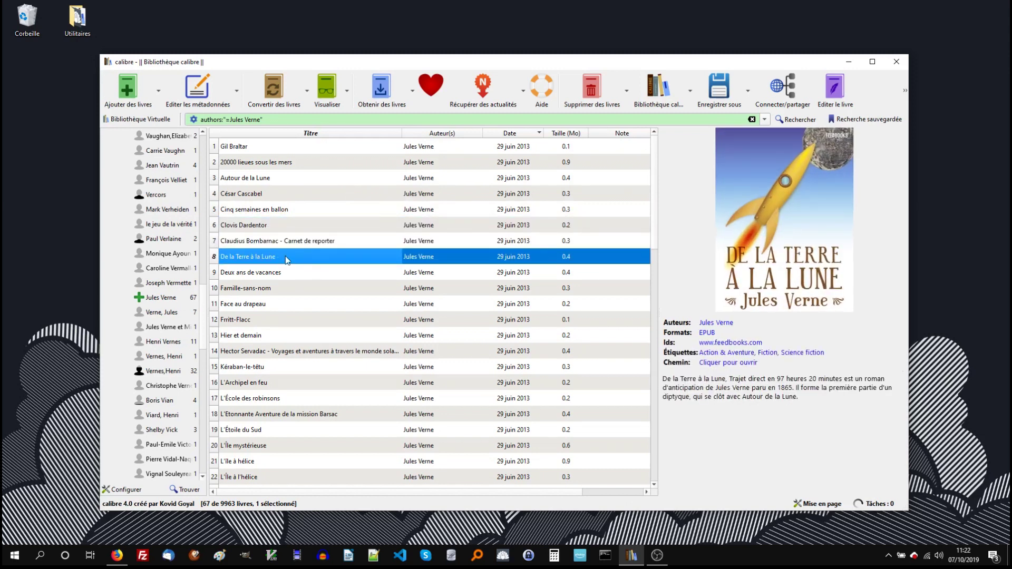
pyautogui.click(220, 102)
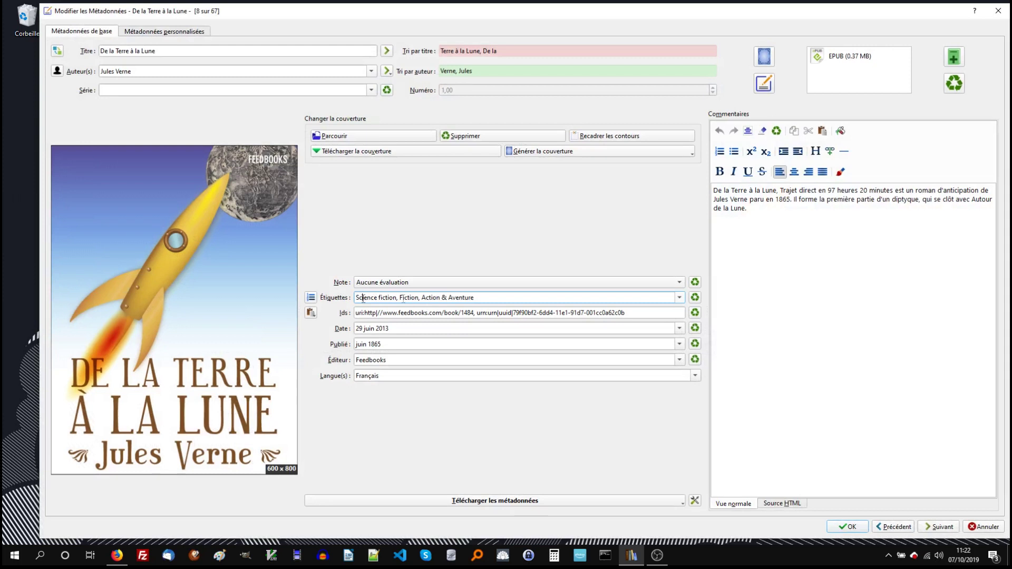
pyautogui.click(386, 344)
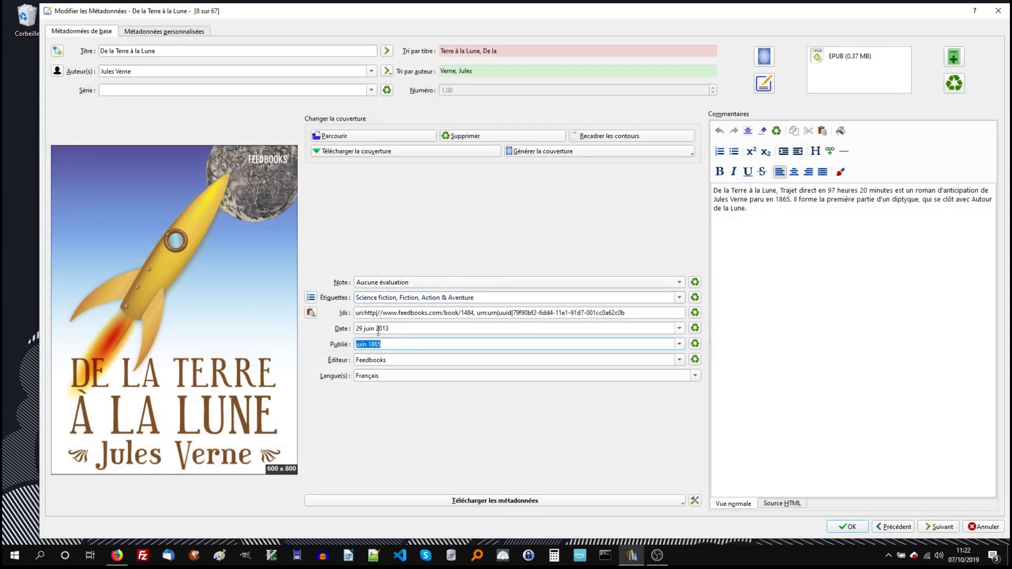
pyautogui.hotkey('shift', 'Tab')
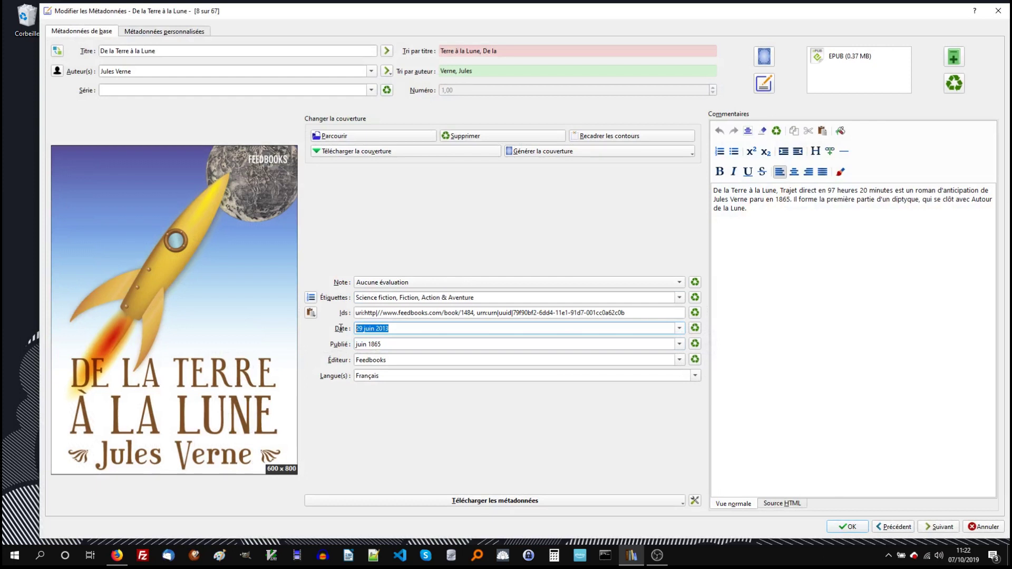
pyautogui.click(385, 360)
pyautogui.click(409, 360)
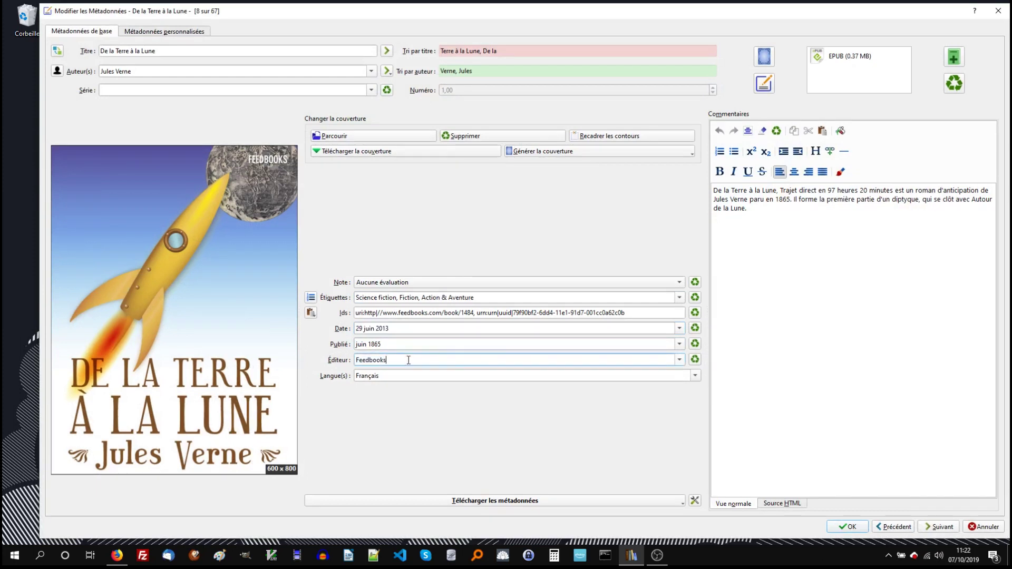
pyautogui.doubleClick(393, 361)
# - Download cover options for De la Terre à la Lune and apply the 1501x2200 Google cover
pyautogui.click(362, 153)
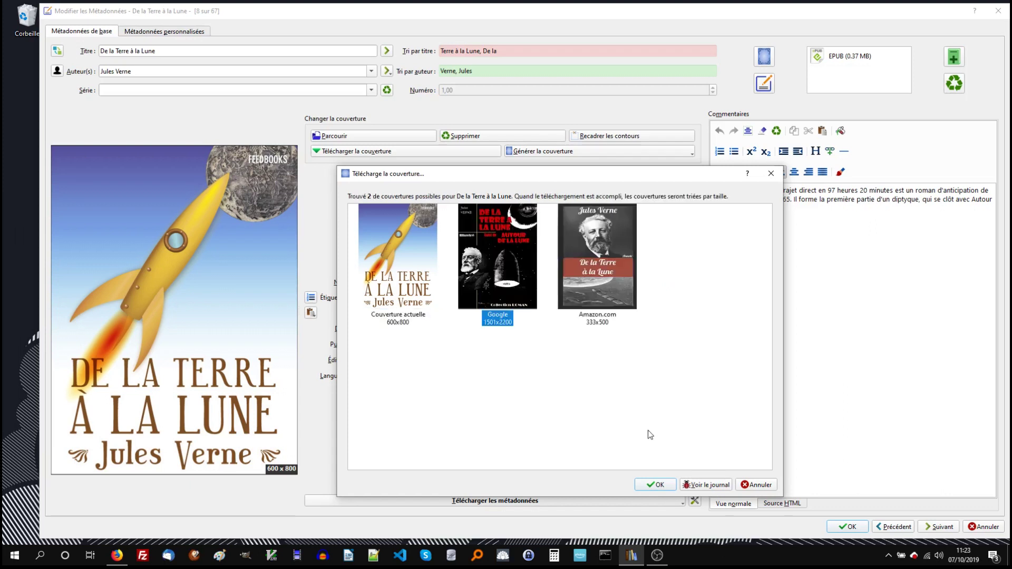
pyautogui.press('Return')
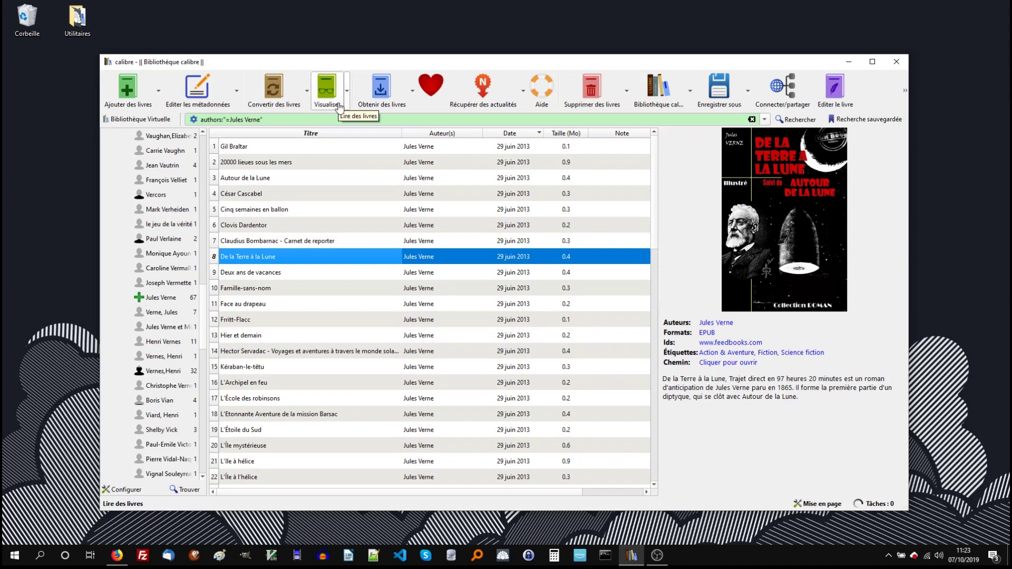
# - Open De la Terre à la Lune in the e-book viewer at Chapter 1 and bring up the reading controls
pyautogui.click(327, 89)
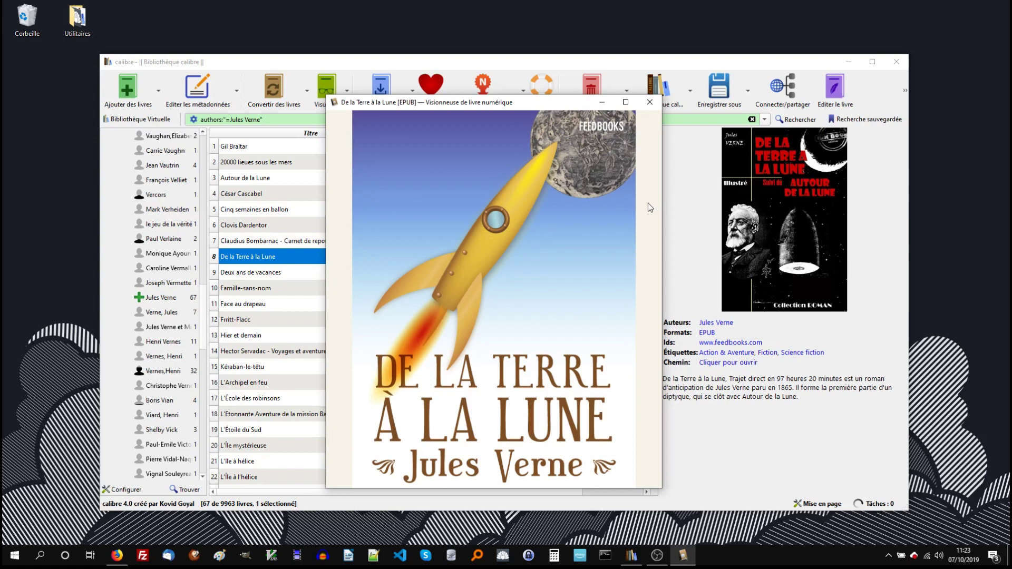
pyautogui.click(649, 207)
pyautogui.moveTo(447, 227); pyautogui.dragTo(492, 222)
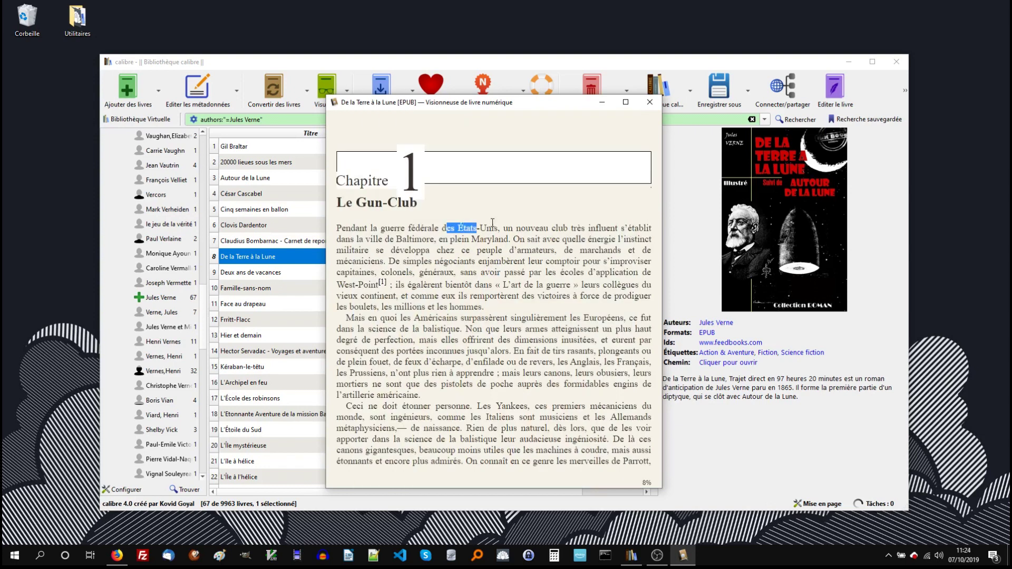
pyautogui.click(492, 222)
pyautogui.rightClick(399, 283)
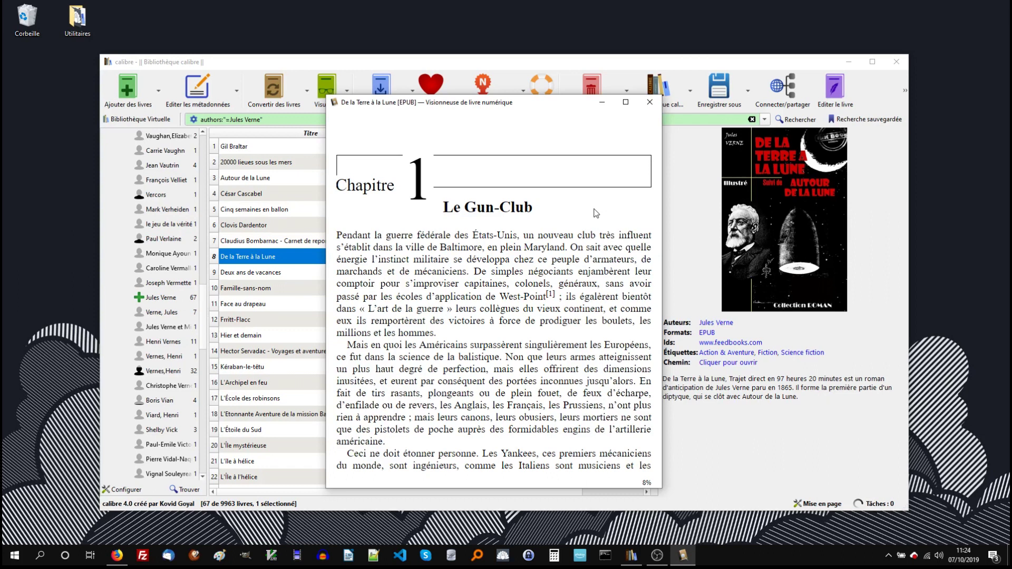
# - Try the viewer window maximized and restored while paging through Chapter 1, and close the viewer
pyautogui.click(626, 104)
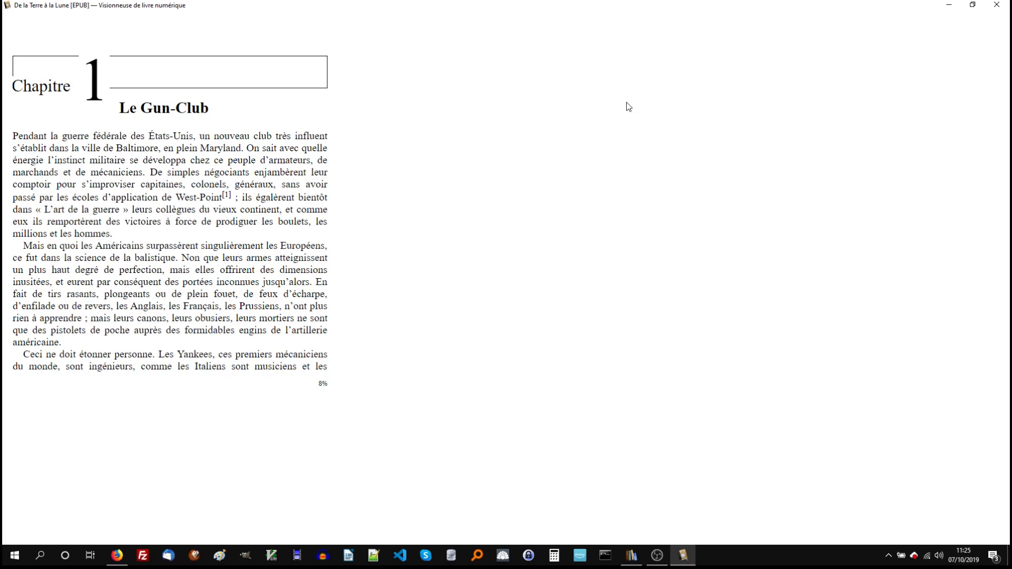
pyautogui.click(973, 4)
pyautogui.press('pagedown')
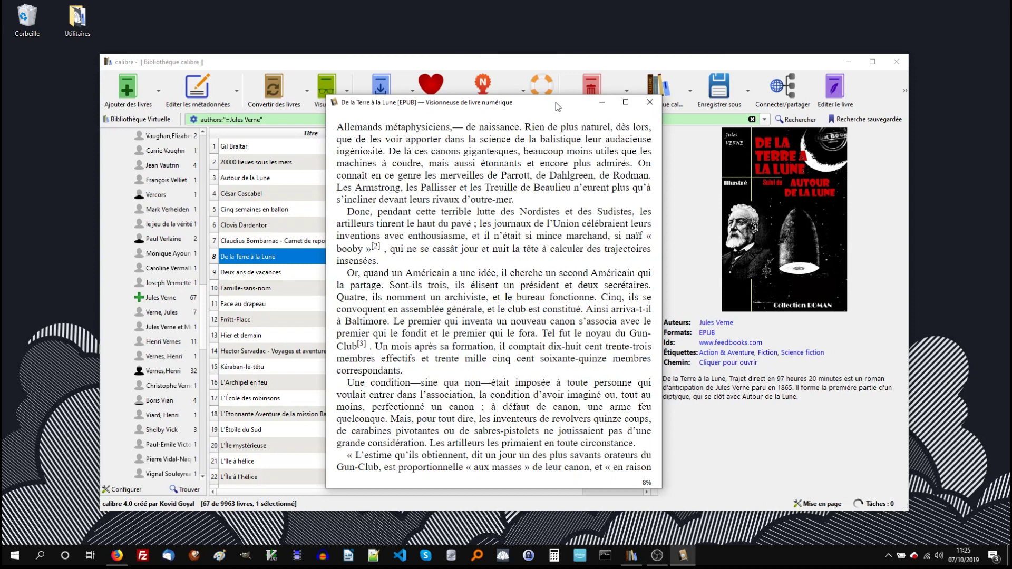
pyautogui.moveTo(555, 102); pyautogui.dragTo(582, 133)
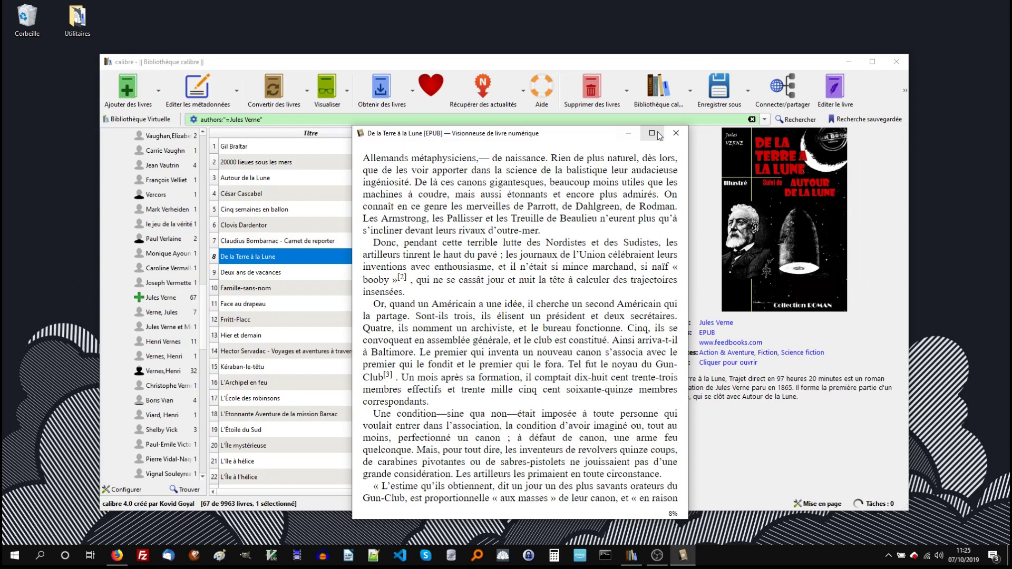
pyautogui.click(675, 132)
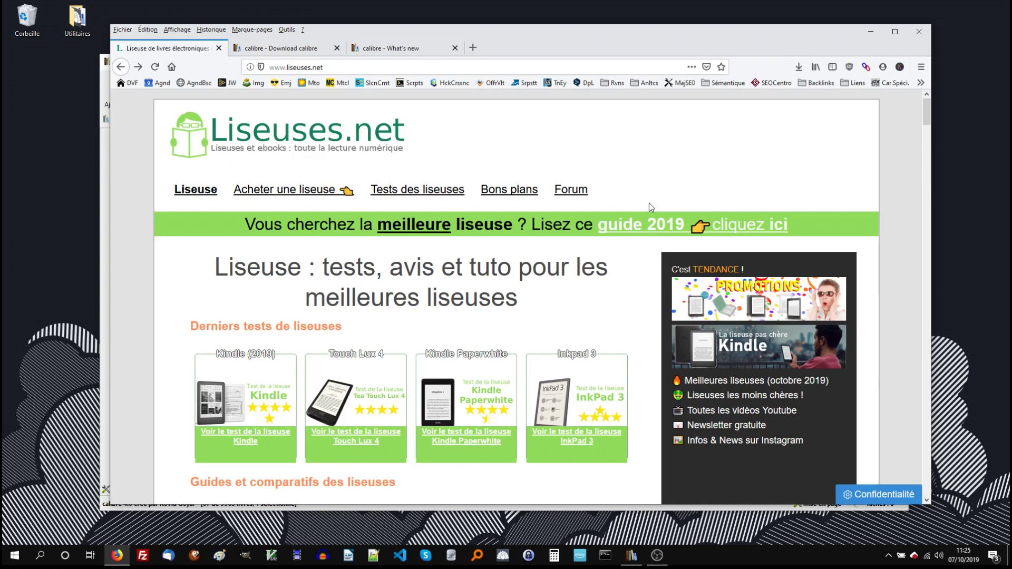
# - Switch to the Liseuses.net home page in Firefox and look through its e-reader guides and latest news
pyautogui.scroll(-5, 649, 204)
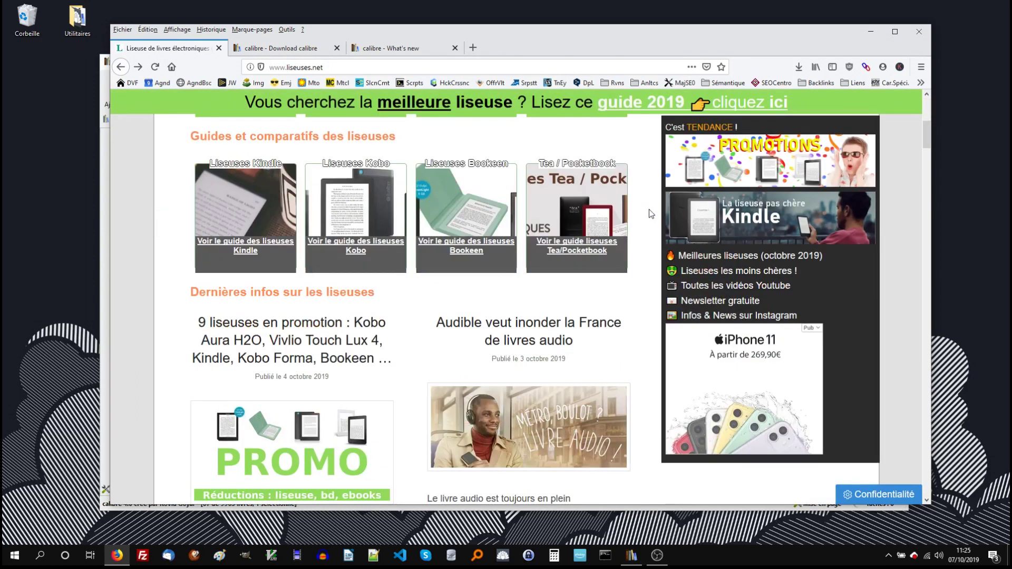
pyautogui.scroll(1, 649, 210)
pyautogui.scroll(-3, 649, 208)
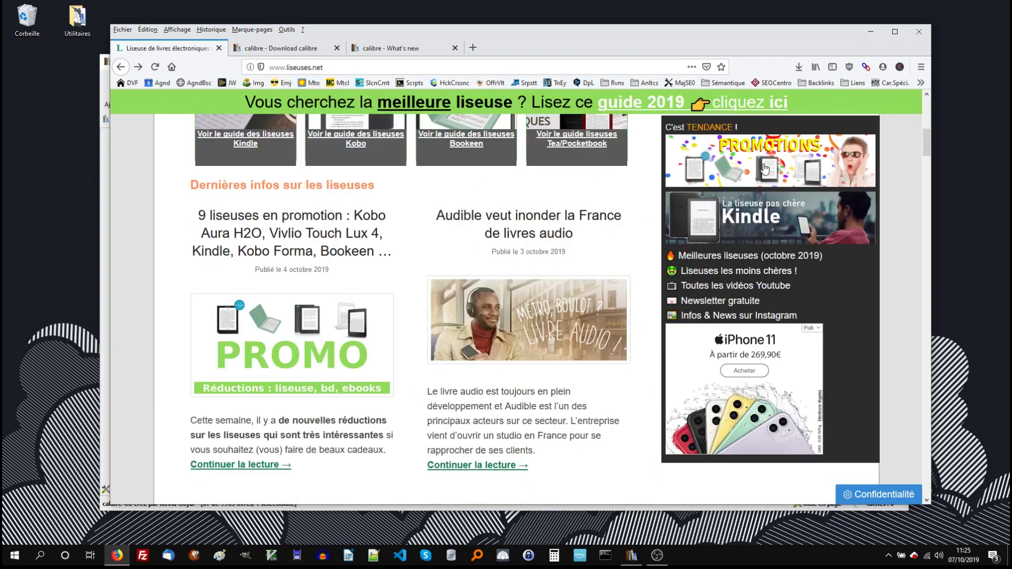